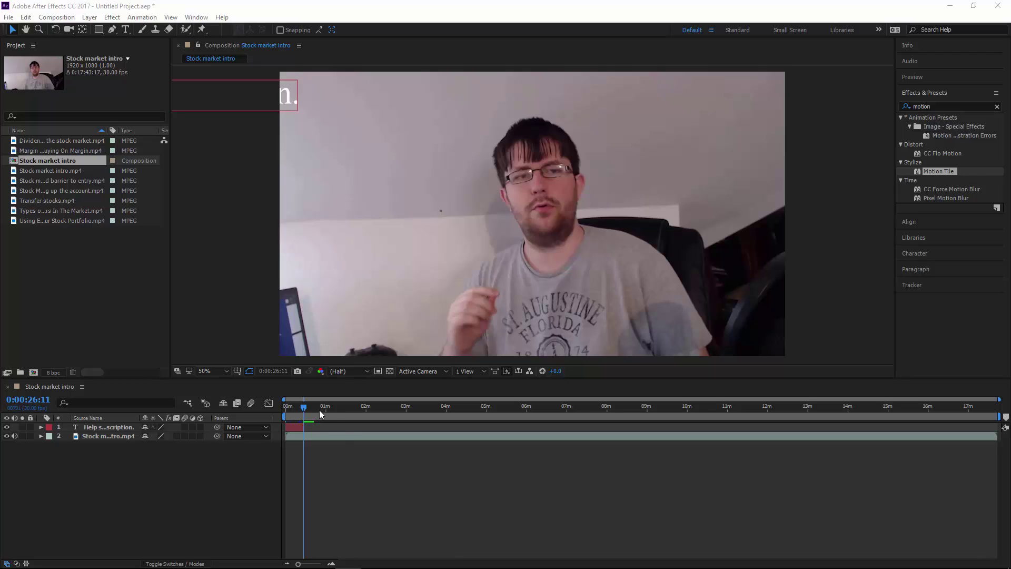
Scrub the timeline back and forth to preview the caption scrolling over the webcam video
left_click_drag(303, 410, 289, 411)
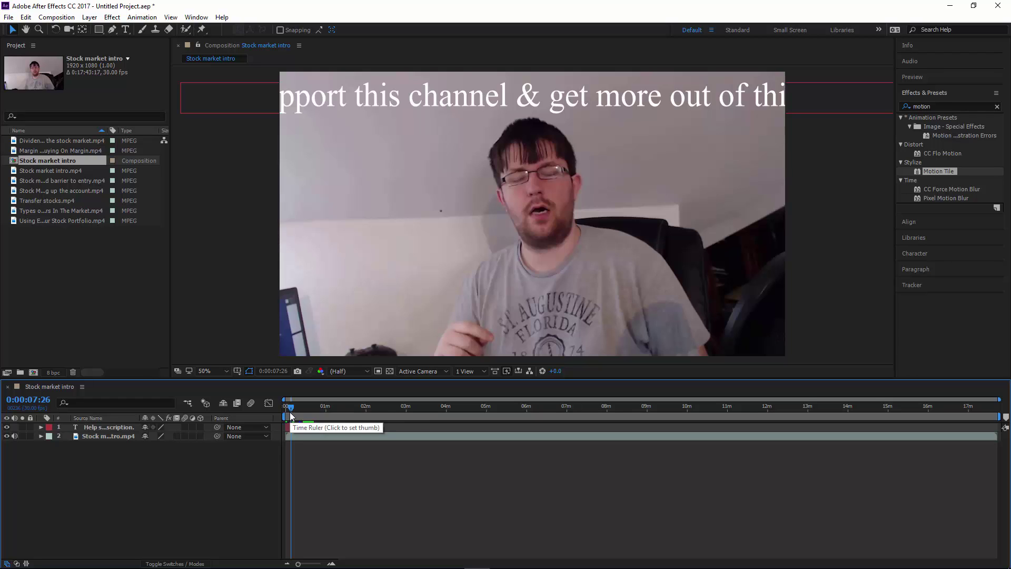
left_click_drag(292, 410, 299, 411)
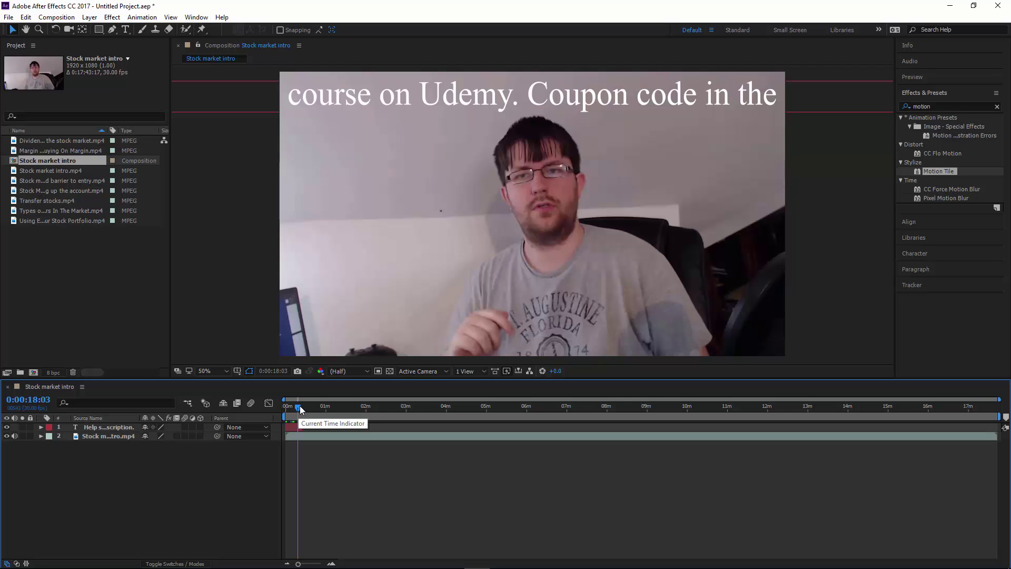
left_click_drag(300, 409, 278, 409)
Expand the caption layer's Text and Transform groups and watch its Position change
left_click(41, 426)
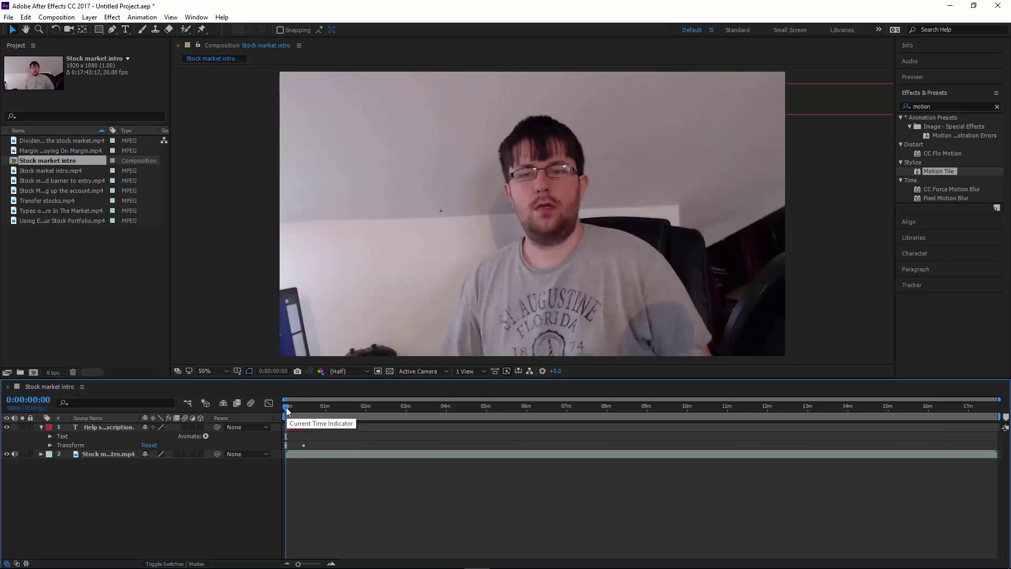
mouse_move(288, 407)
left_mouse_down()
mouse_move(303, 413)
mouse_move(279, 412)
left_mouse_up()
left_click(49, 445)
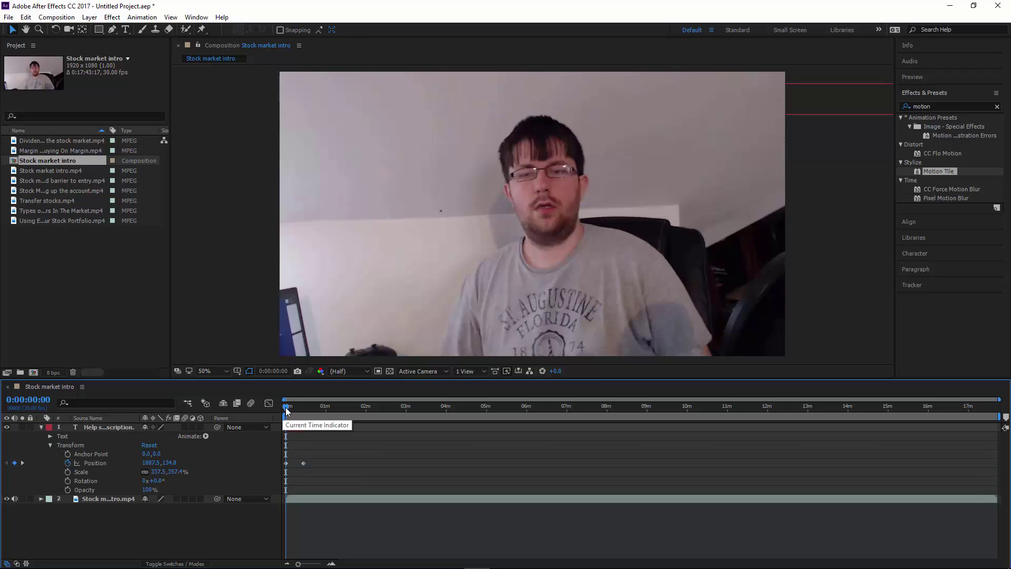
left_click_drag(286, 407, 303, 412)
Check the Position keyframes (x 1887.5 to -5875.6) around 0:00:22:01, then return to 0:00:00:00
left_click(304, 463)
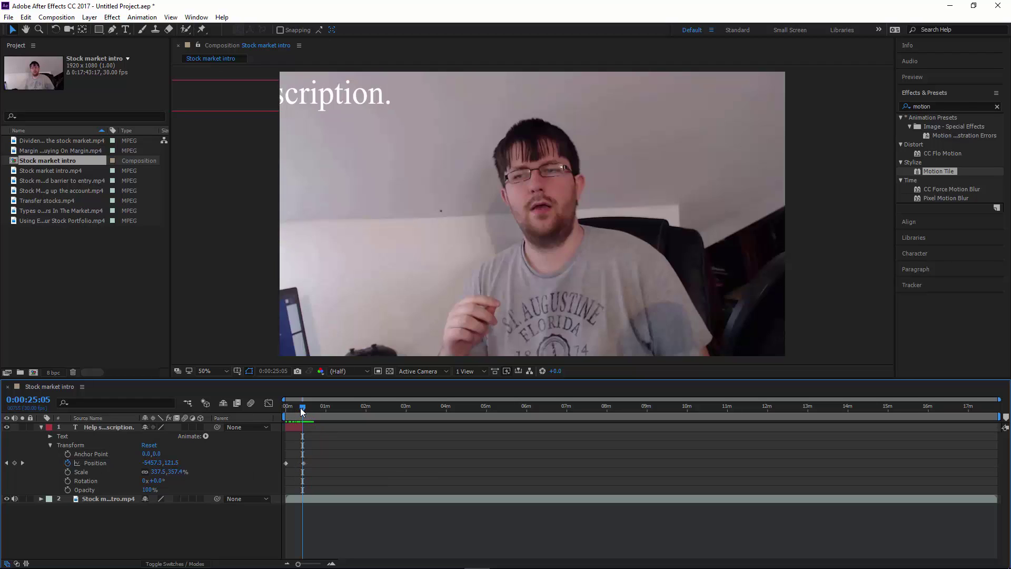
left_click_drag(300, 407, 281, 408)
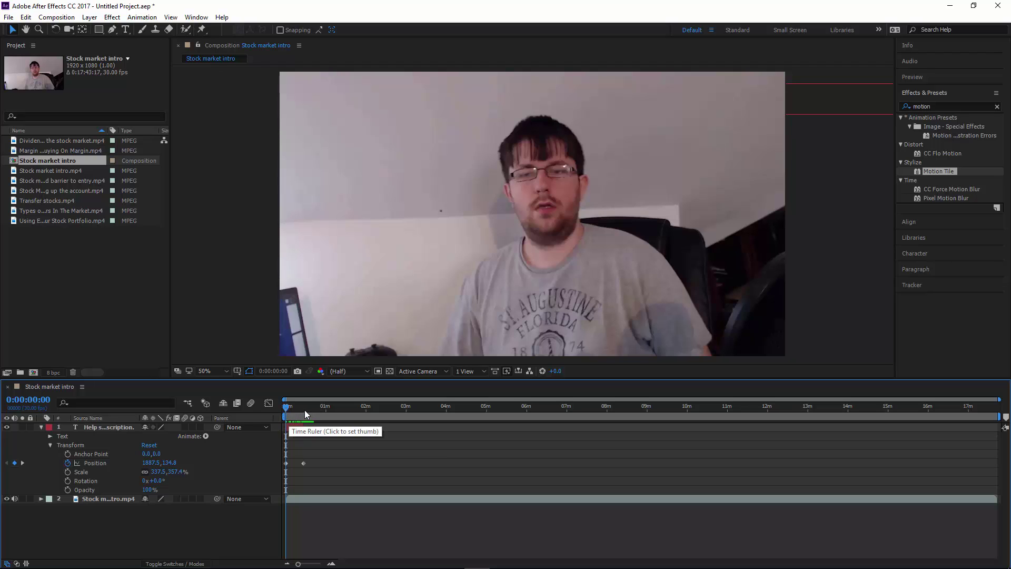
left_click(304, 408)
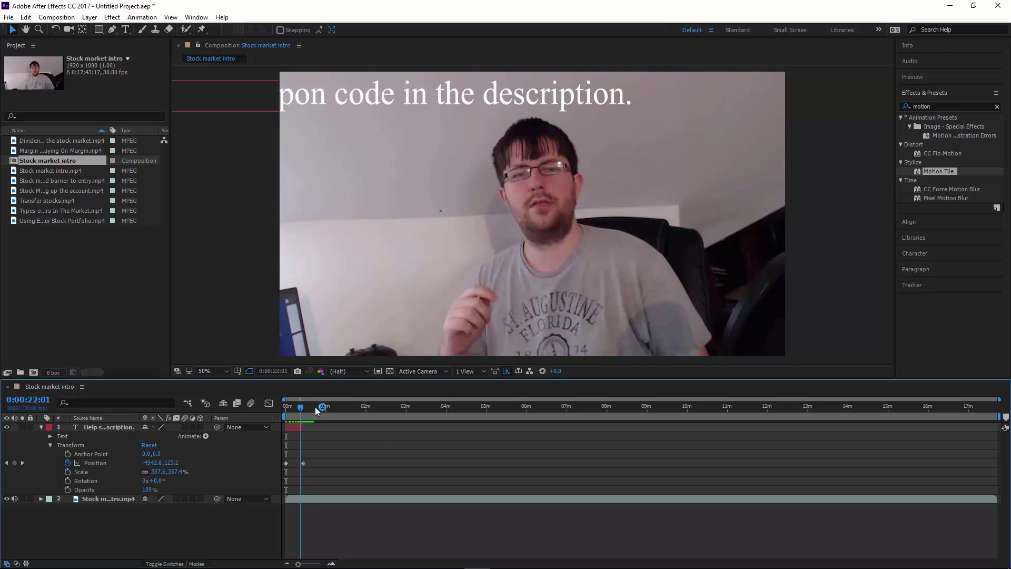
left_click(315, 407)
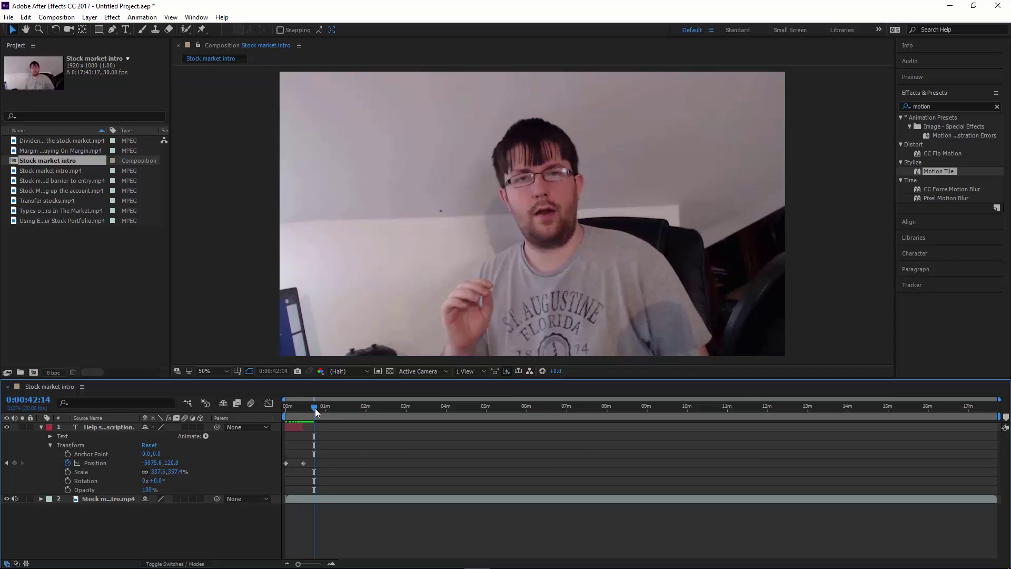
left_click_drag(316, 412, 271, 417)
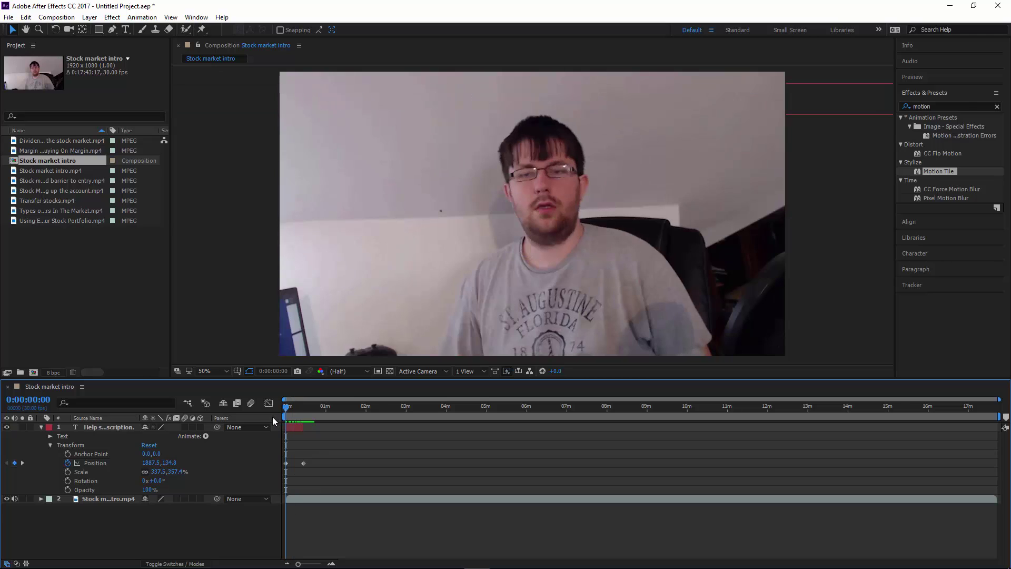
Pre-compose the caption layer, moving all attributes into the new 'Comp 1'
right_click(106, 427)
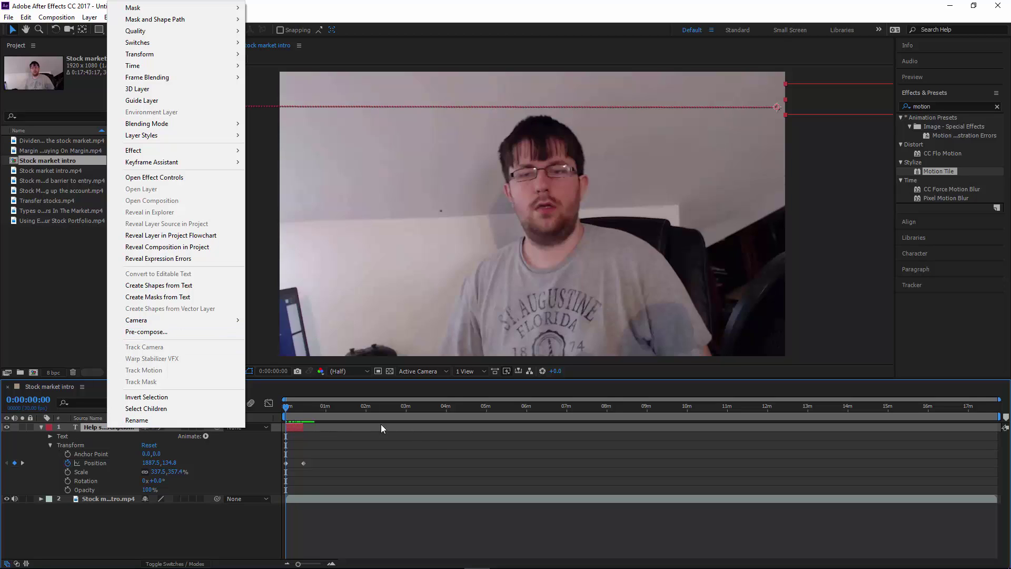
left_click(166, 330)
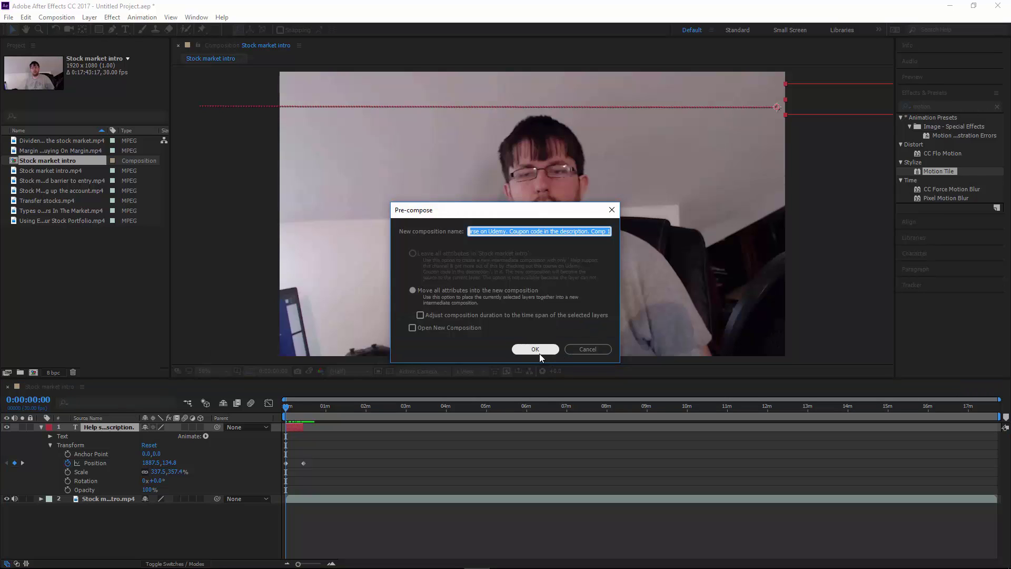
left_click(539, 352)
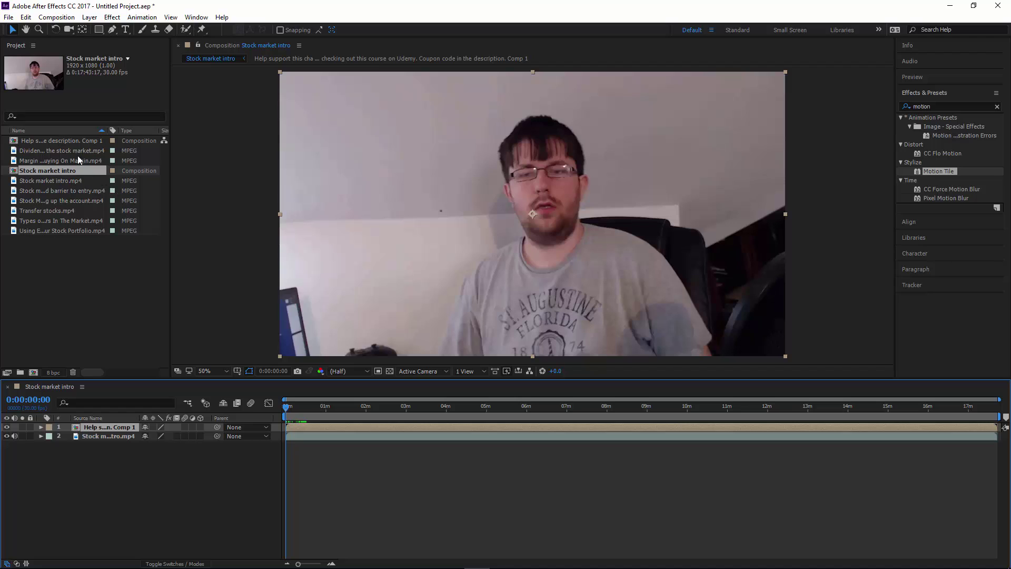
Open the caption precomp and pull its work area end roughly to where the scroll finishes
left_click(69, 140)
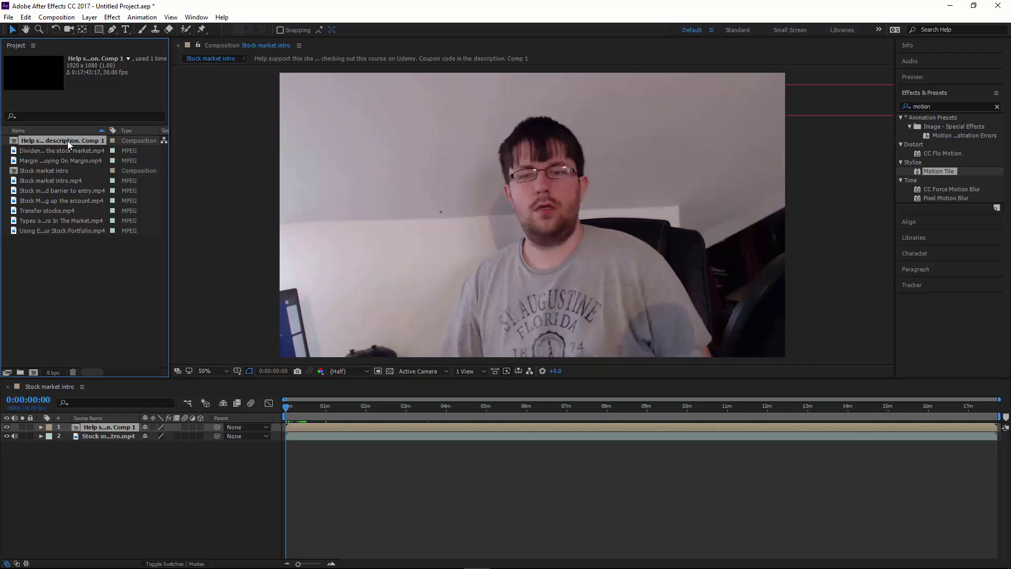
double_click(68, 140)
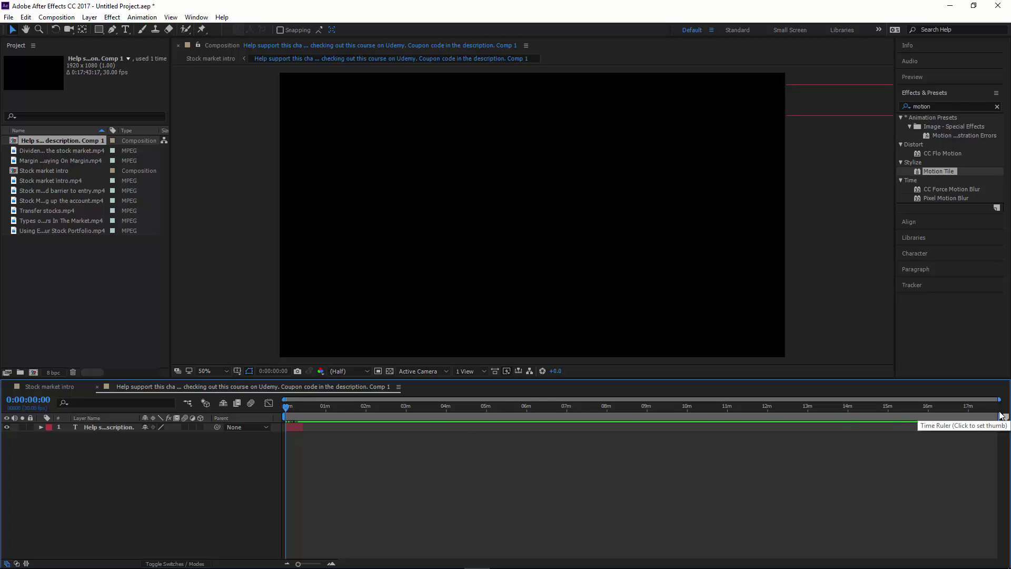
left_click_drag(996, 417, 303, 425)
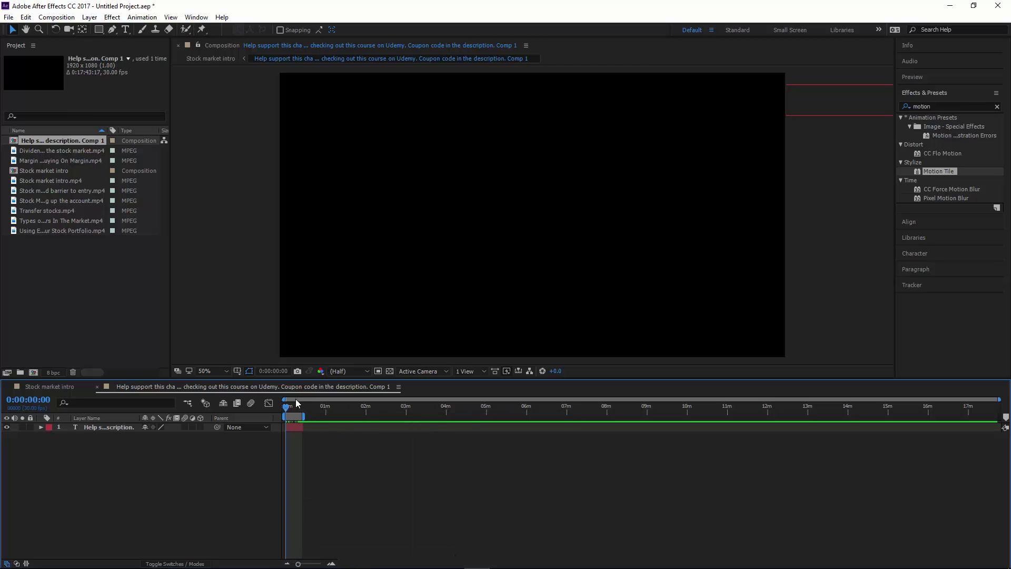
left_click_drag(298, 407, 305, 406)
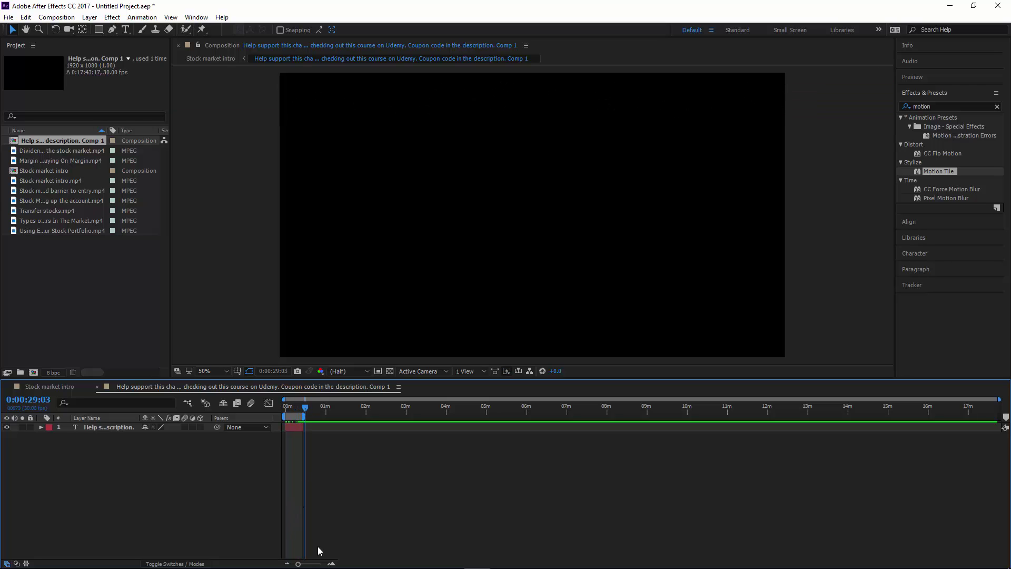
Zoom to single frames and set the work area end at 0:00:26:18
left_click_drag(298, 564, 314, 564)
left_click_drag(392, 415, 401, 414)
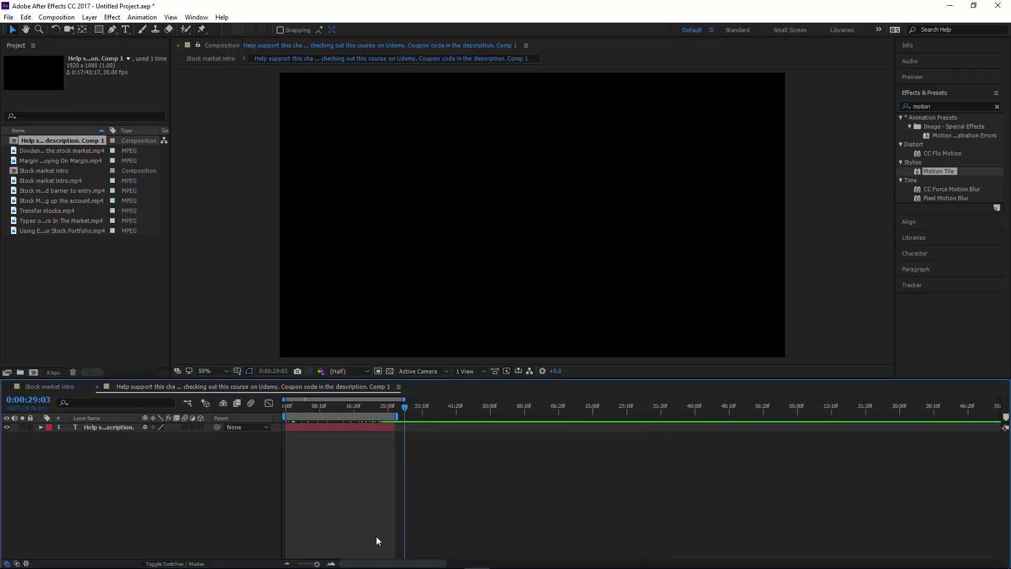
left_click_drag(317, 565, 318, 564)
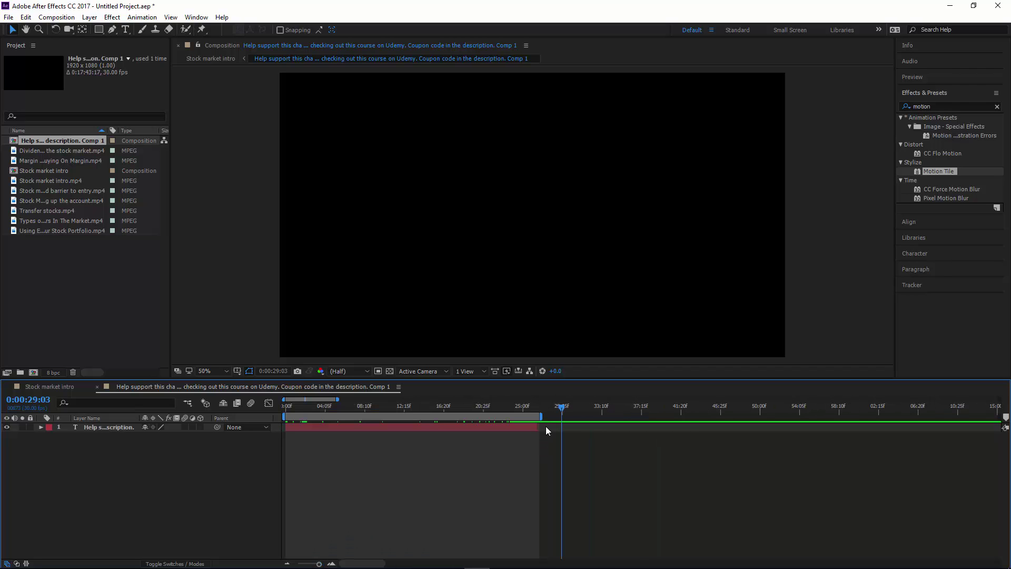
left_click(539, 408)
left_click_drag(539, 408, 535, 408)
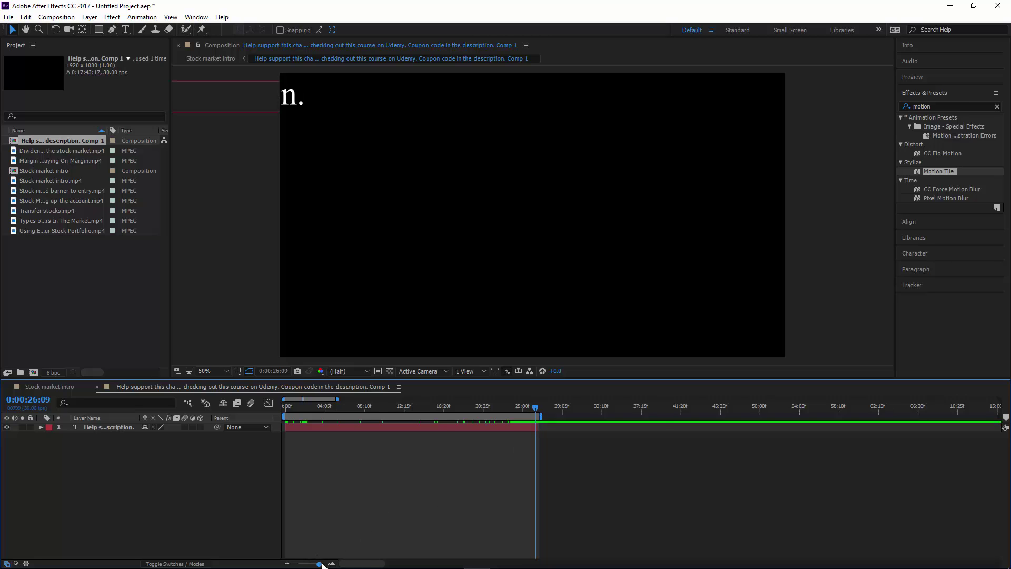
left_click_drag(319, 564, 315, 564)
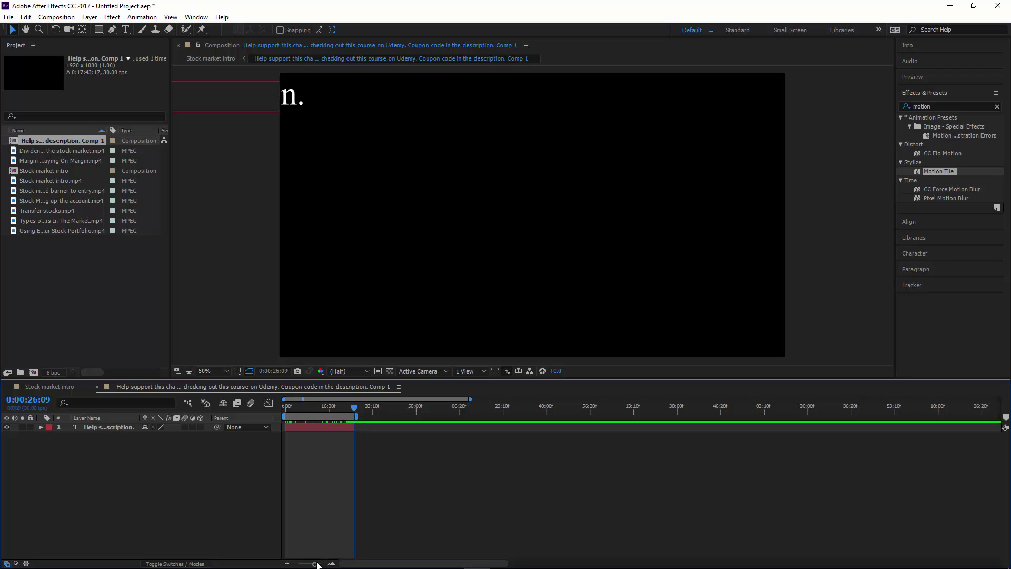
left_click_drag(315, 565, 323, 564)
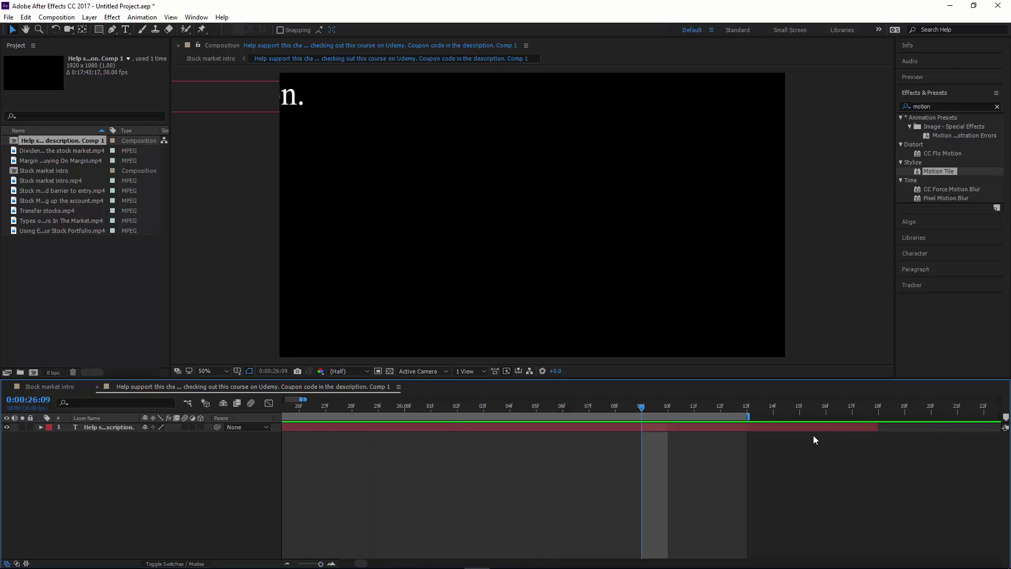
left_click_drag(750, 412, 878, 407)
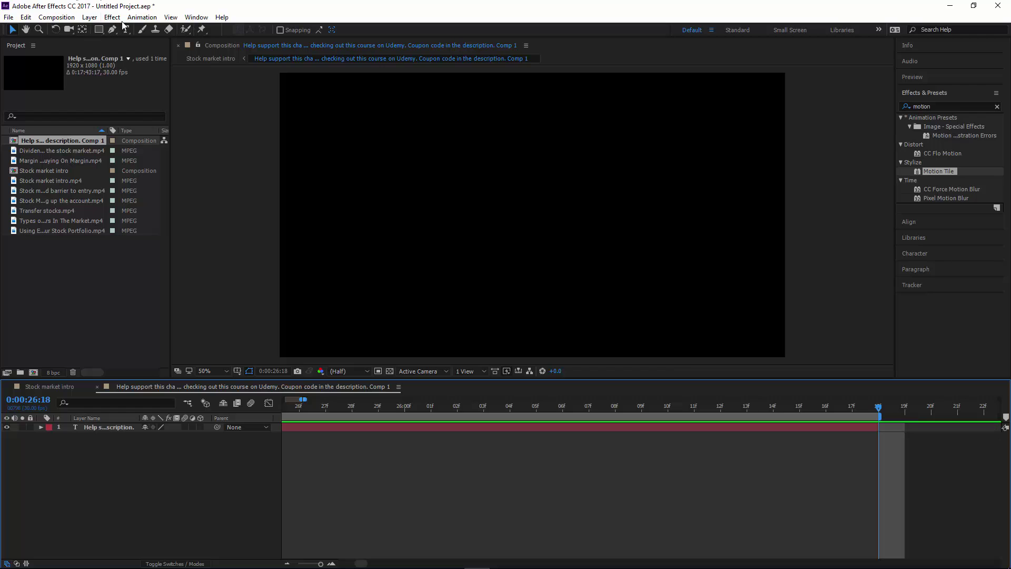
Trim the caption comp to its work area and return to Stock market intro
left_click(56, 17)
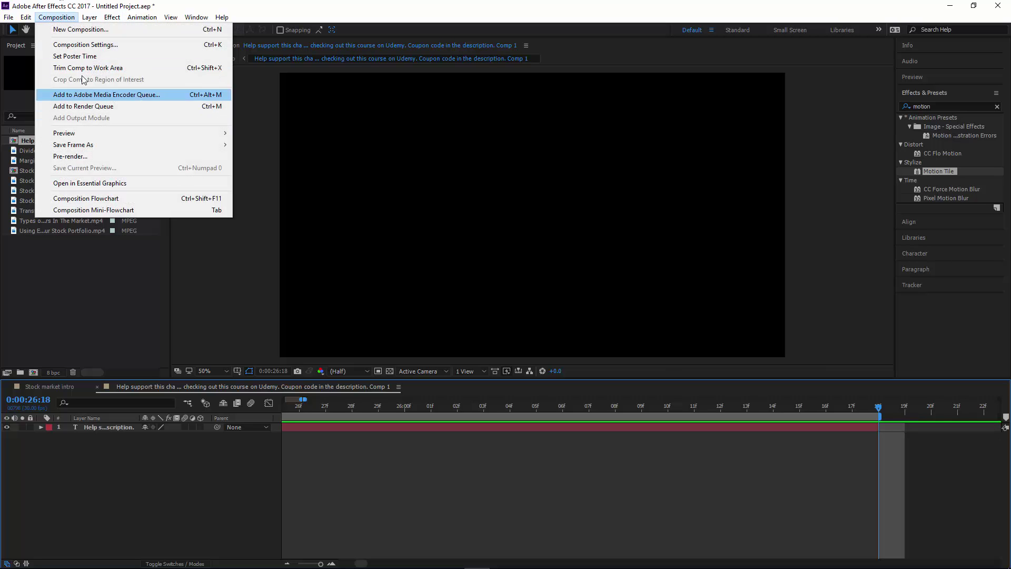
left_click(87, 68)
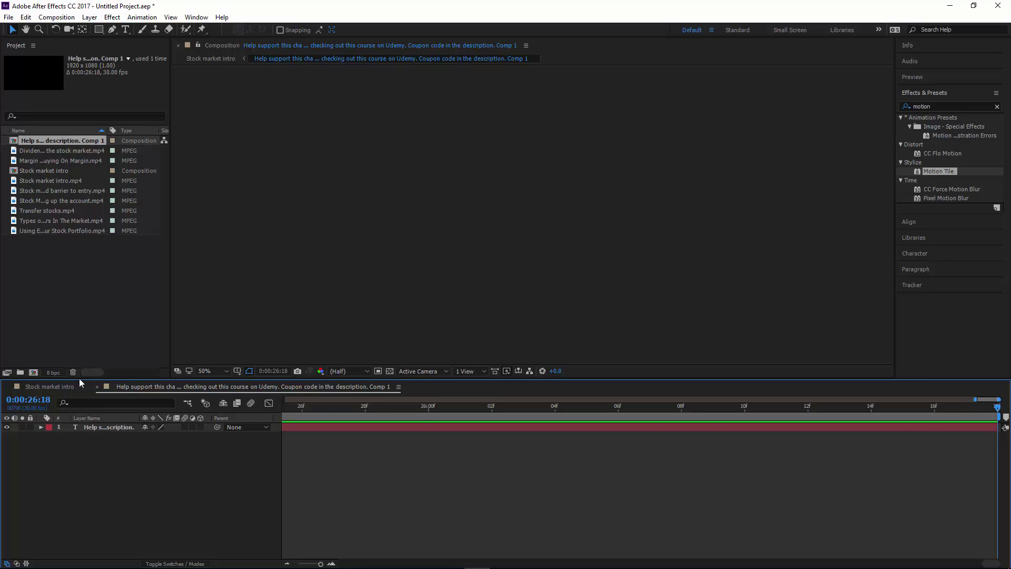
double_click(41, 171)
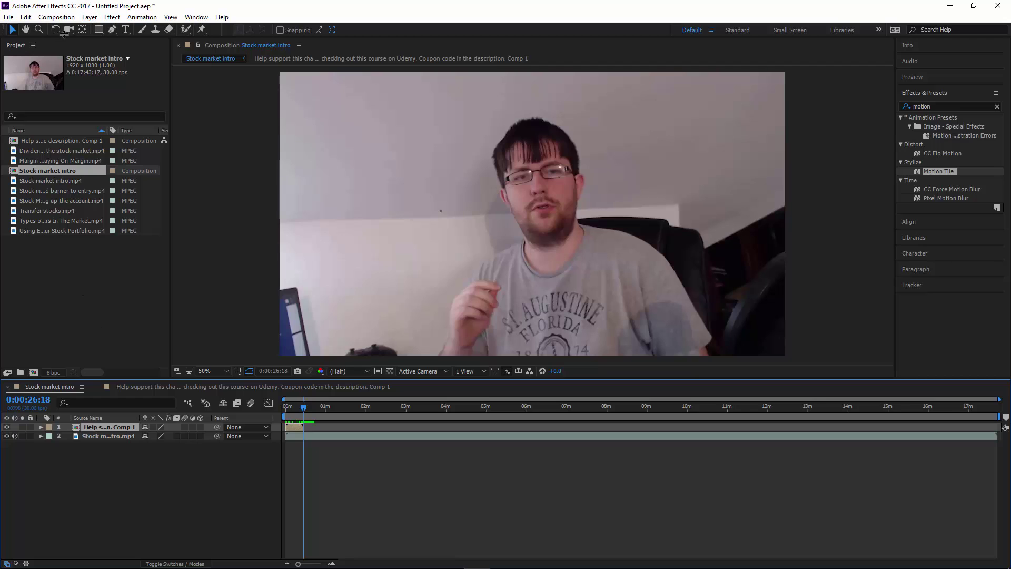
Enable Time Remapping on the nested caption layer via Layer > Time
left_click(88, 17)
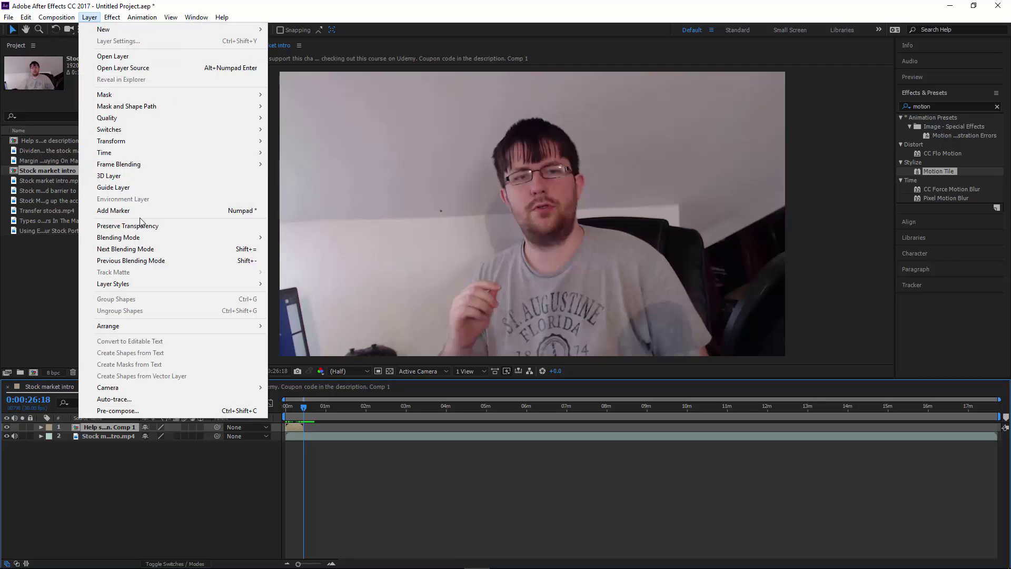
mouse_move(167, 155)
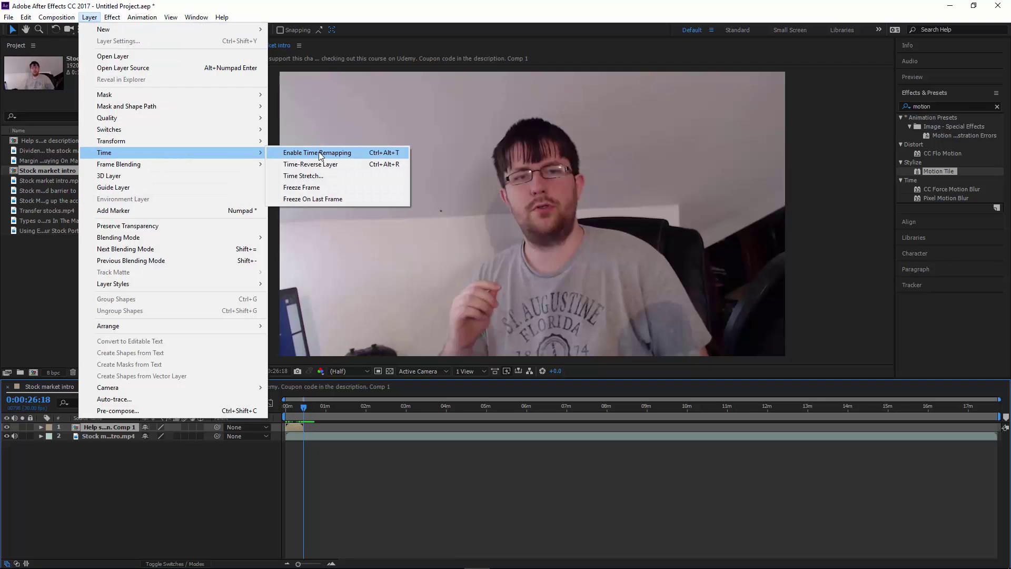
left_click(337, 155)
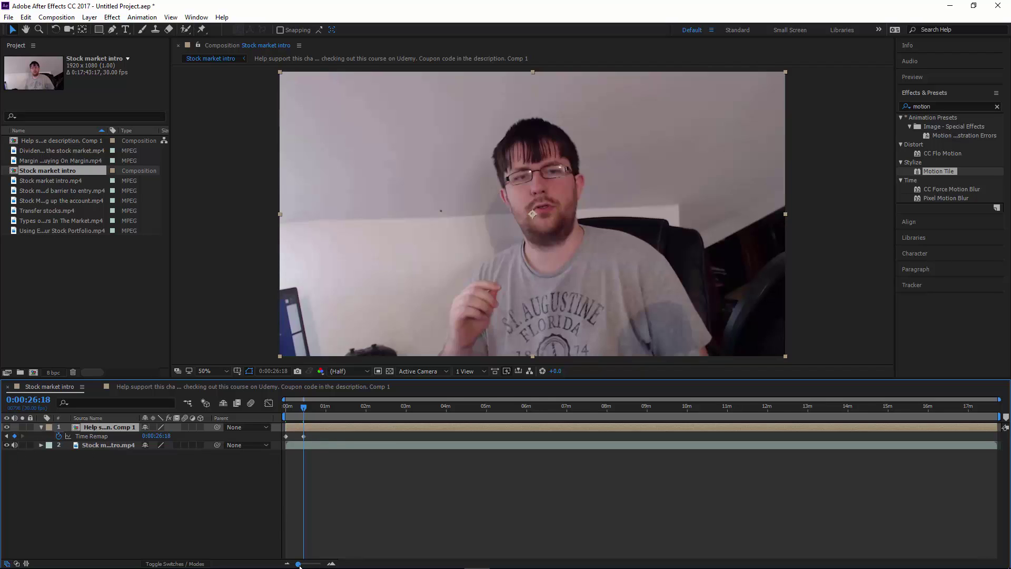
Add a Time Remap keyframe at 0:00:26:17, one frame before the old end
left_click_drag(299, 564, 327, 566)
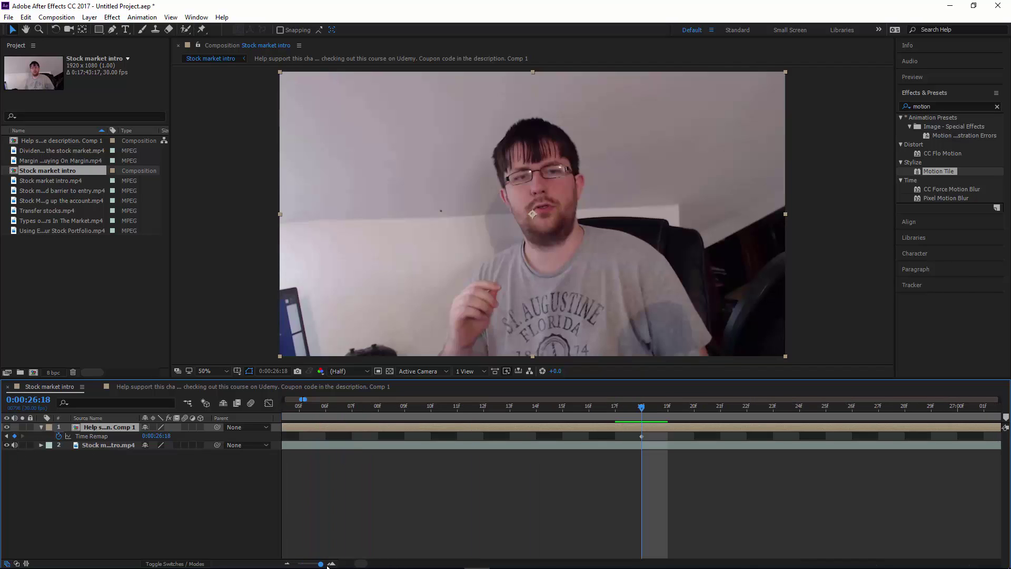
mouse_move(328, 564)
left_mouse_down()
mouse_move(298, 564)
mouse_move(320, 564)
left_mouse_up()
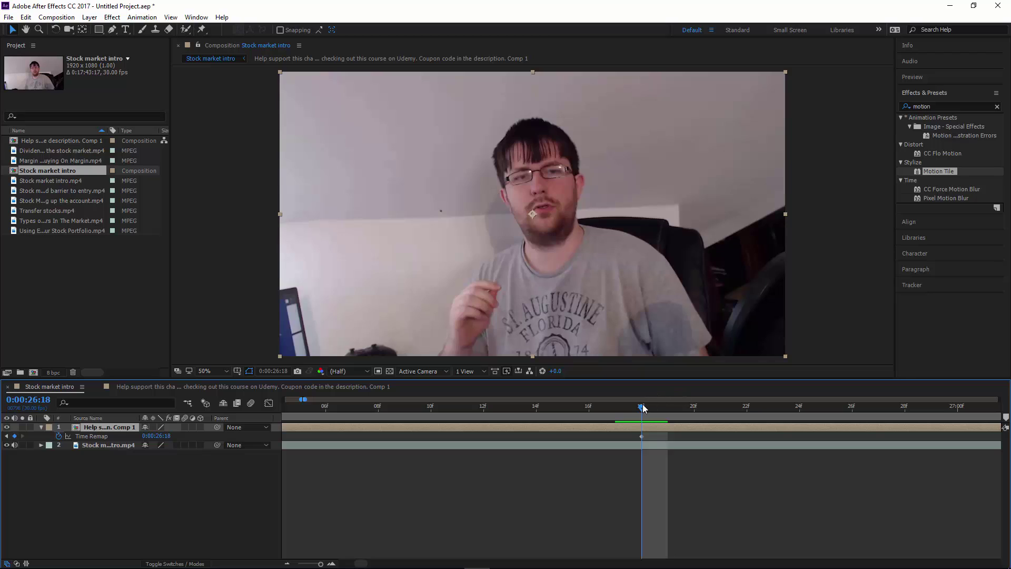
left_click_drag(640, 406, 618, 414)
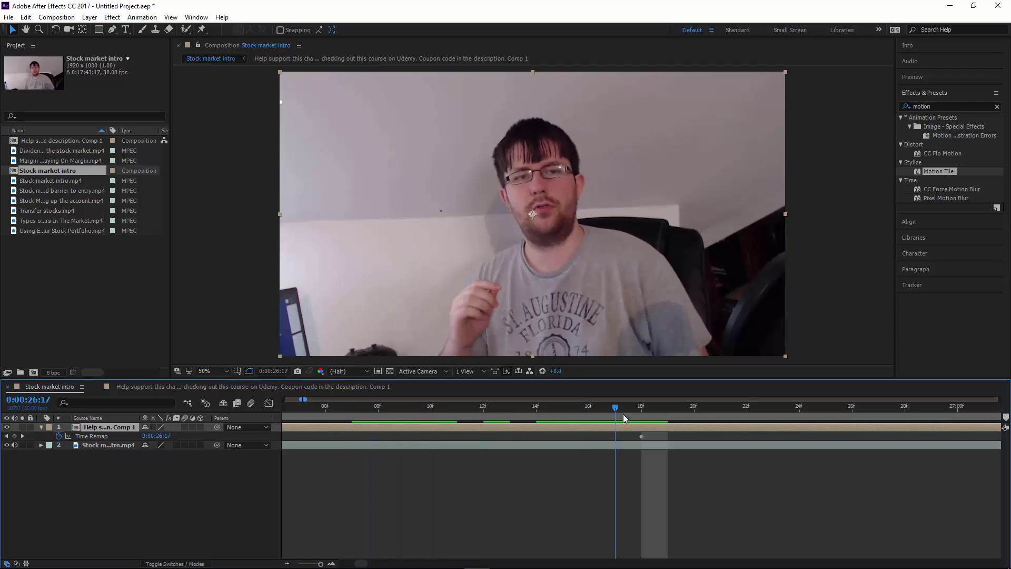
left_click(15, 436)
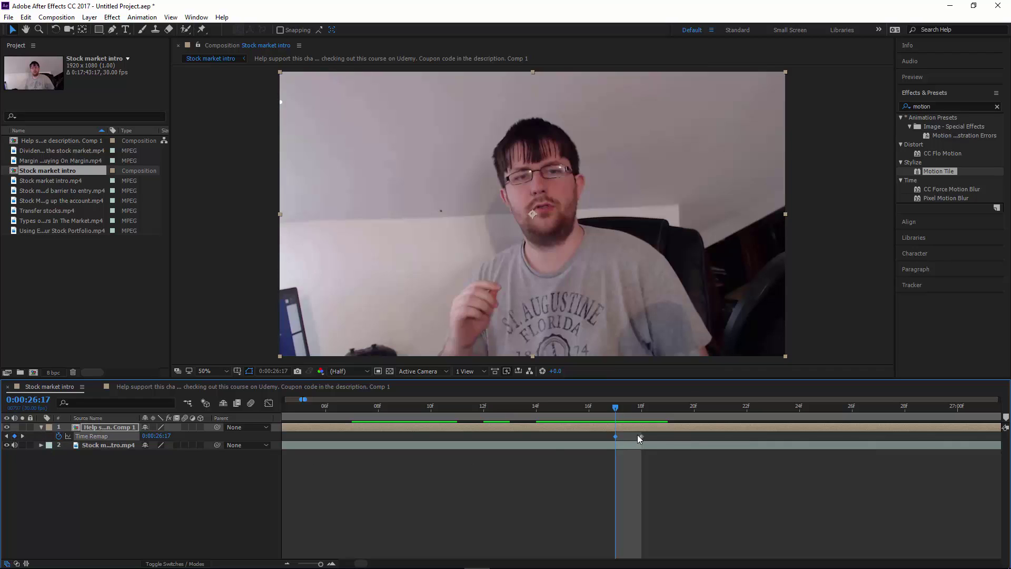
Delete the old Time Remap keyframe at 0:00:26:18 and zoom back out
left_click_drag(639, 438, 642, 437)
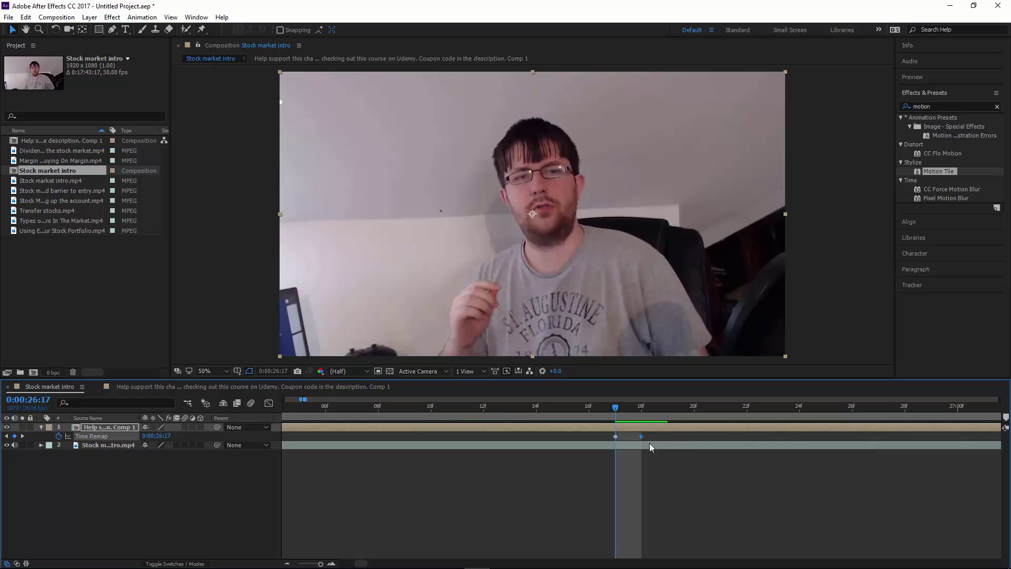
double_click(642, 436)
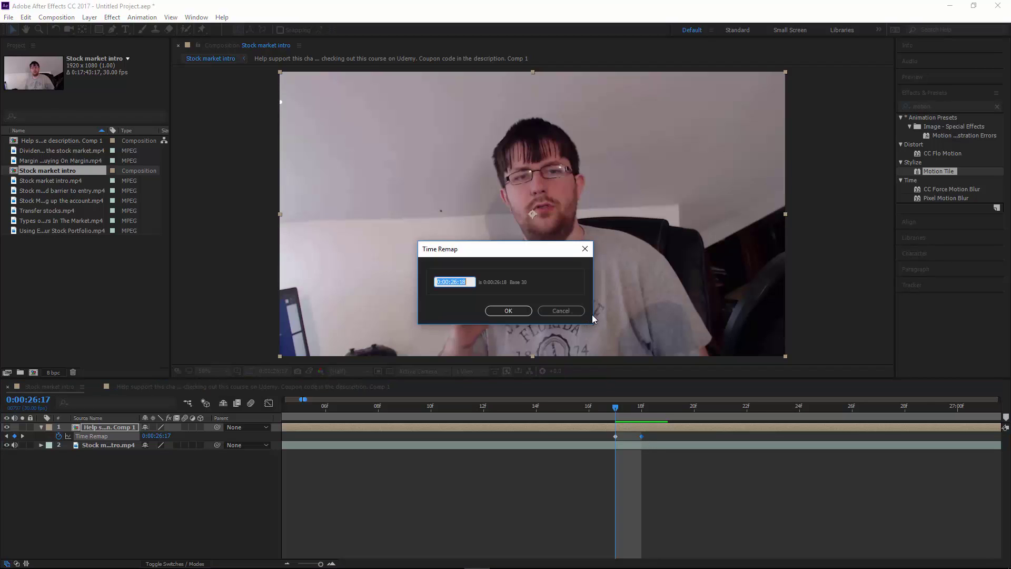
left_click(509, 311)
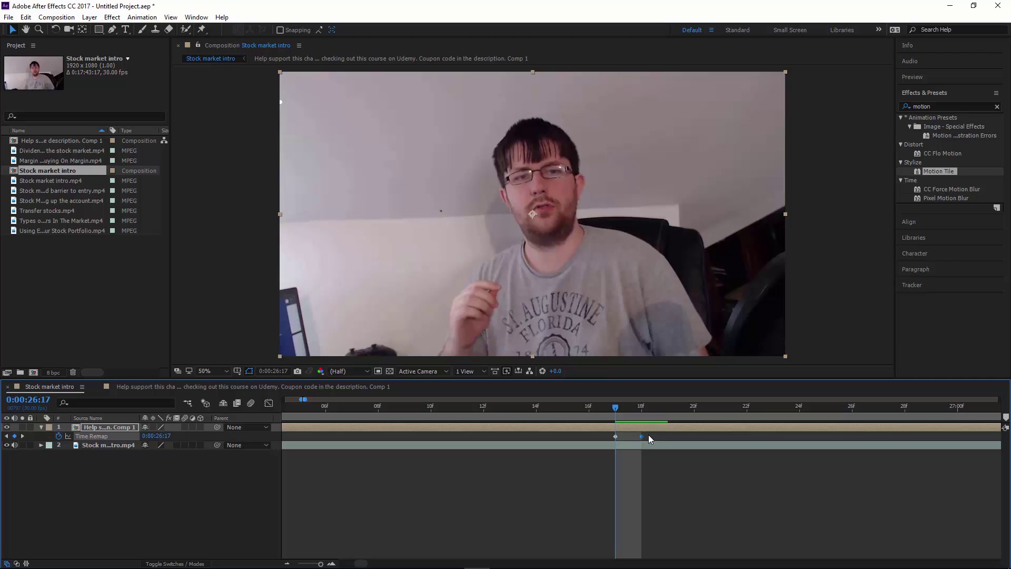
key("Delete")
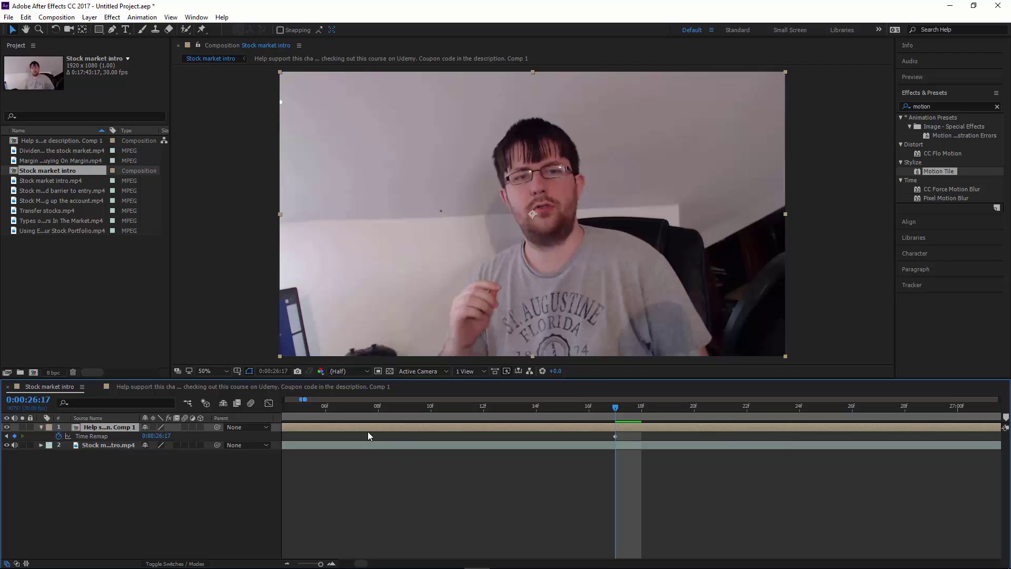
left_click_drag(319, 564, 260, 565)
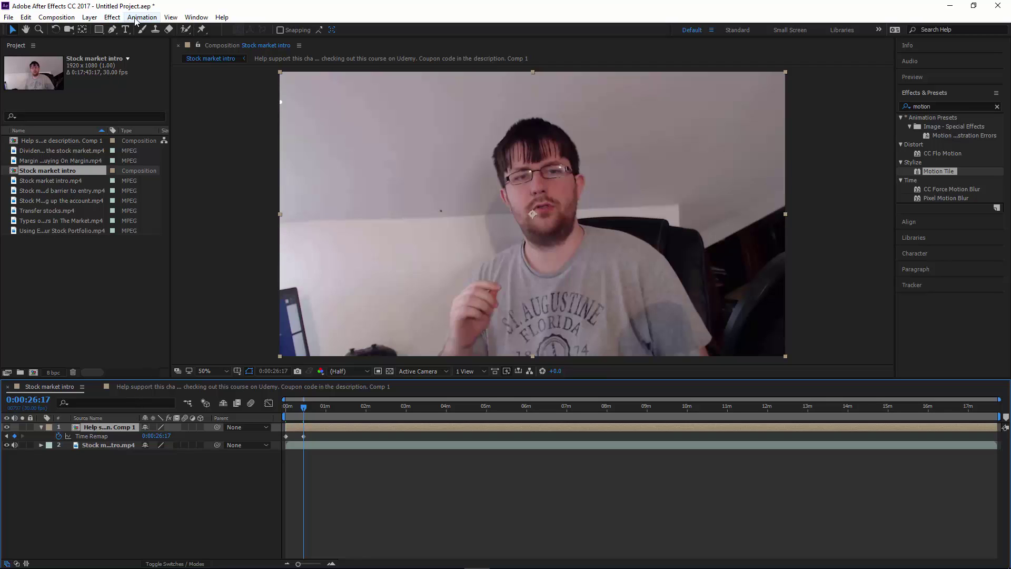
Add an expression to the caption layer's Time Remap property
left_click(90, 18)
mouse_move(112, 17)
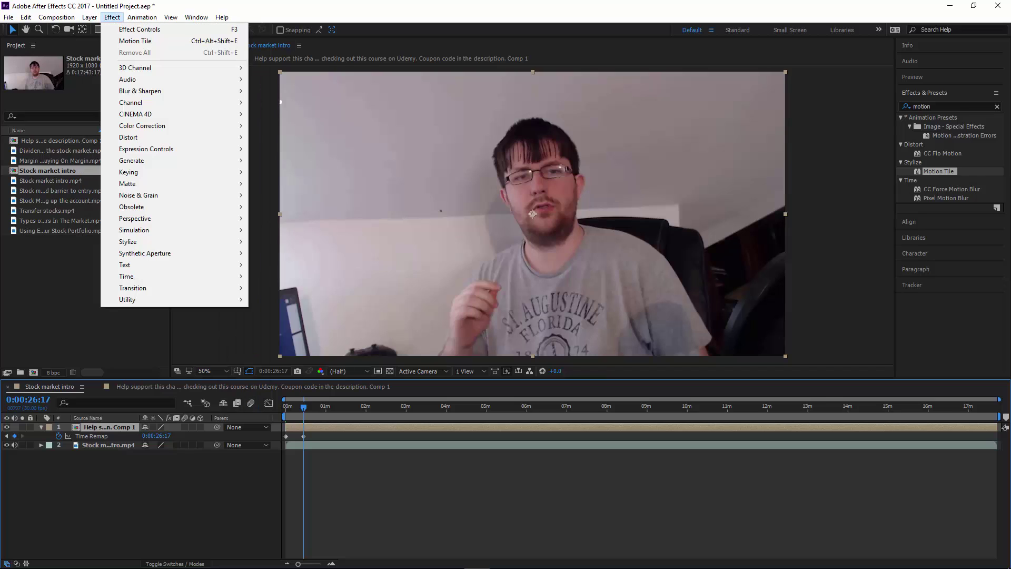
left_click(142, 18)
left_click(142, 17)
left_click(90, 435)
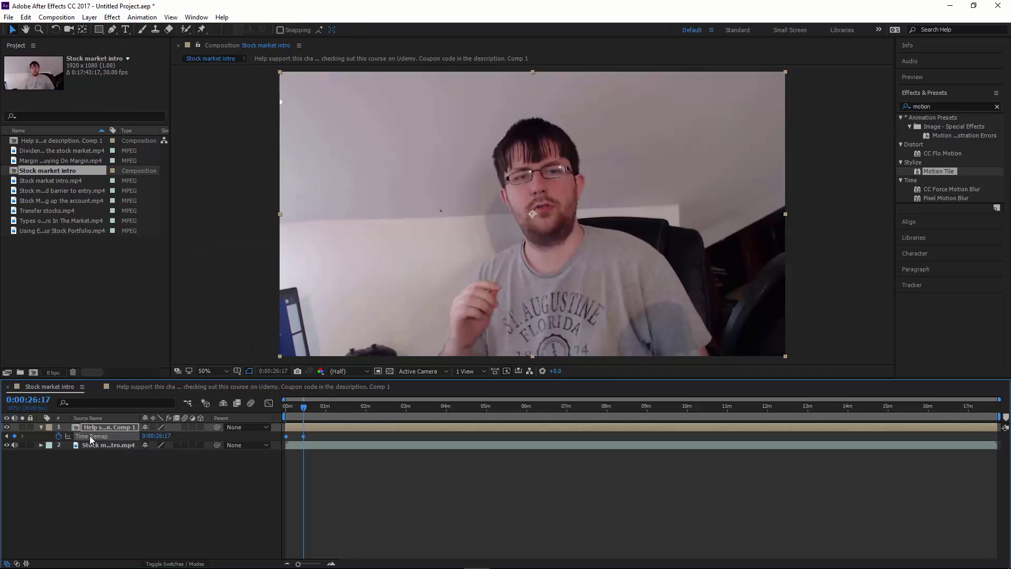
left_click(142, 18)
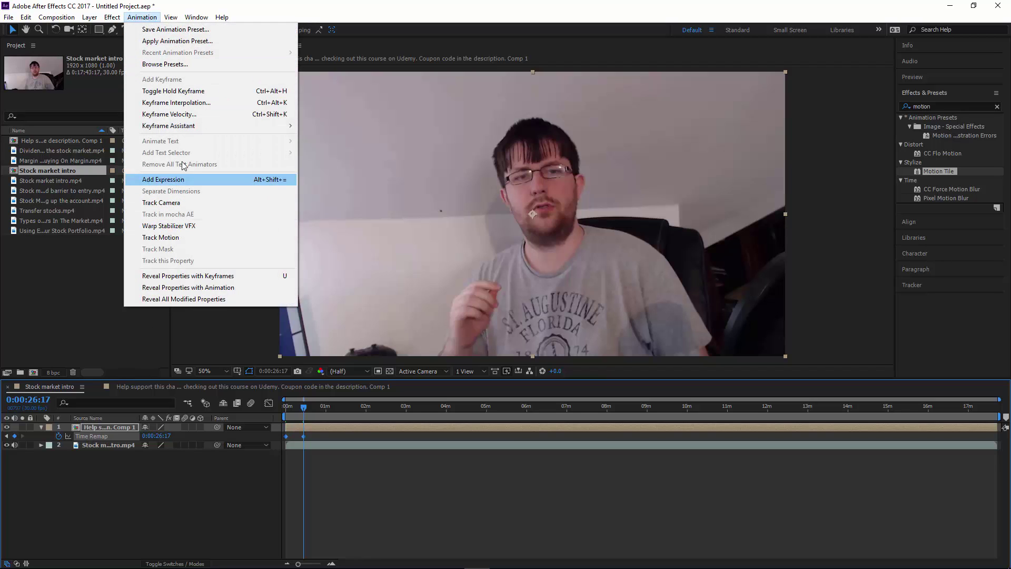
left_click(181, 179)
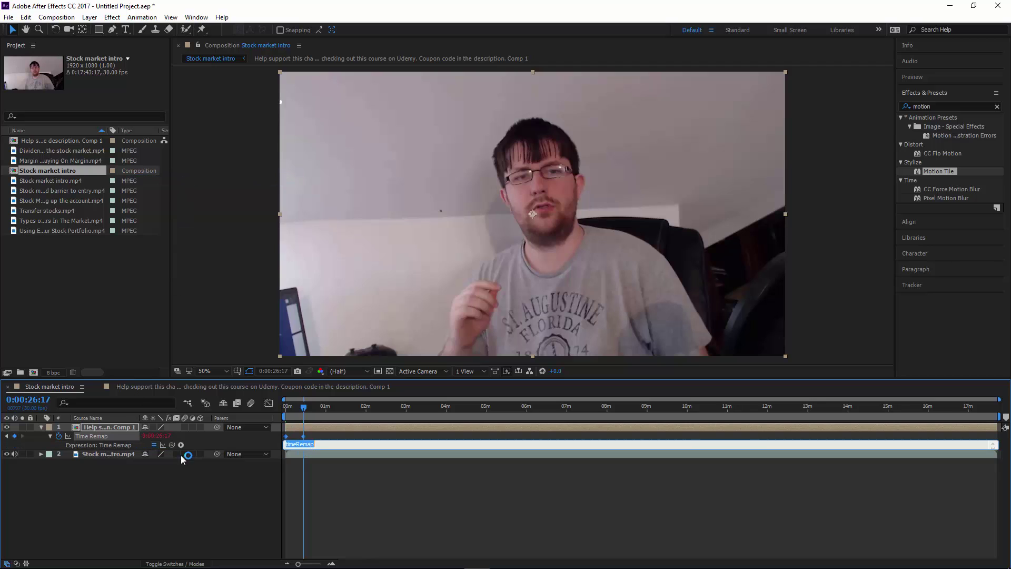
Insert loopOut(type = "cycle", numKeyframes = 0) as the Time Remap expression
left_click(182, 445)
mouse_move(237, 391)
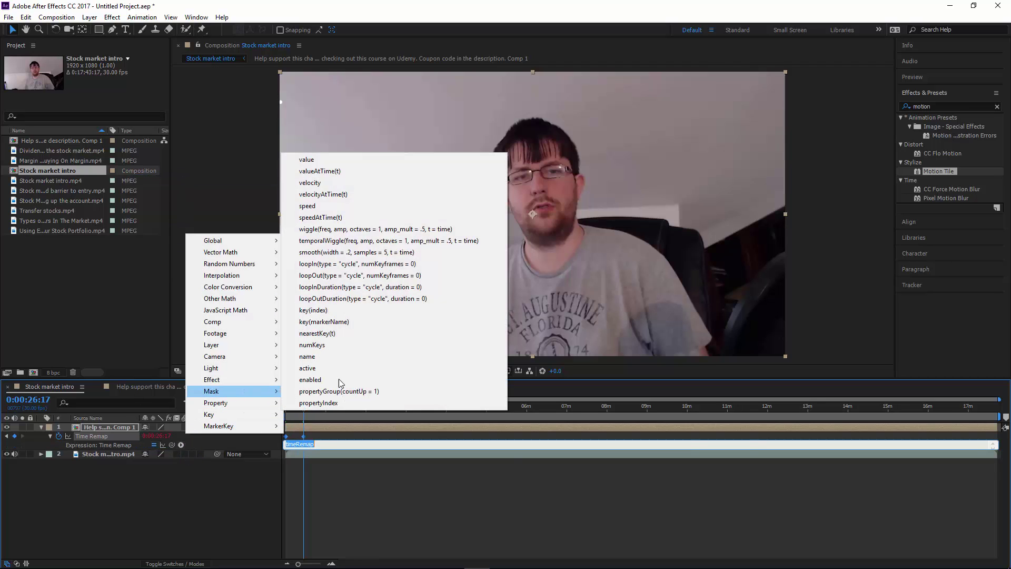
left_click(383, 279)
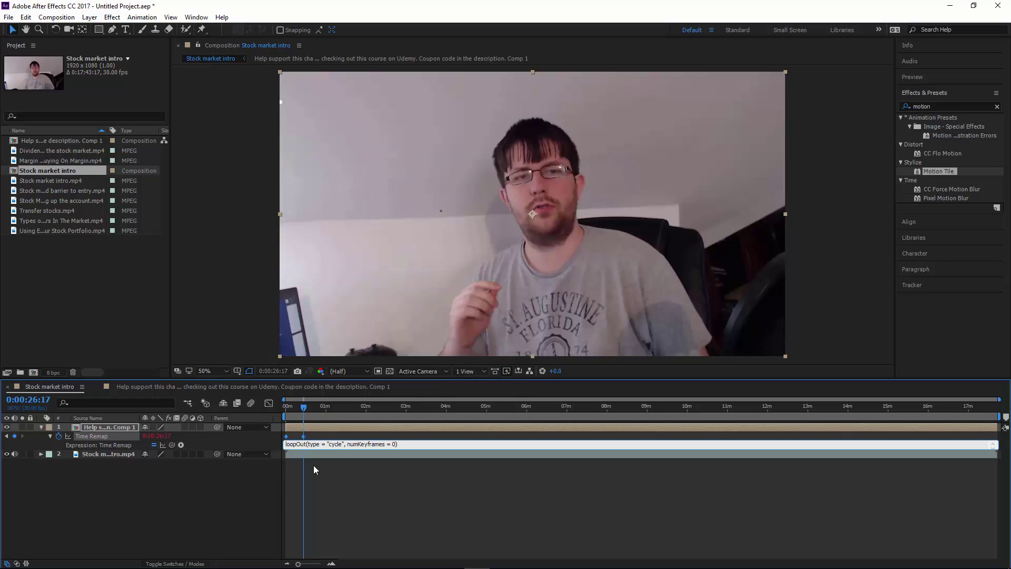
left_click(334, 483)
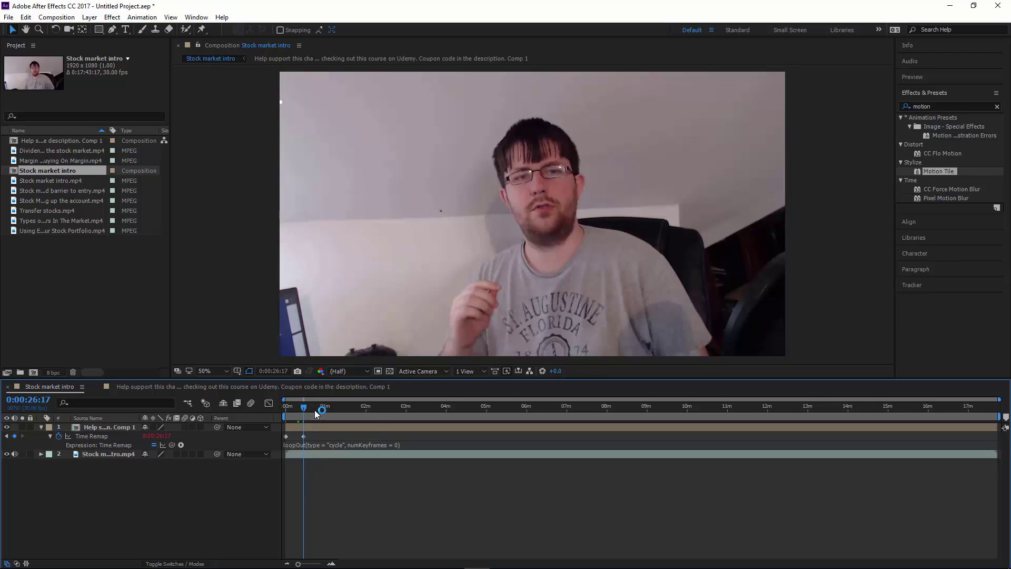
Preview times well past 0:00:26, around 1:33 to 7:52, to confirm the banner loops
left_click_drag(306, 410, 356, 416)
key("space")
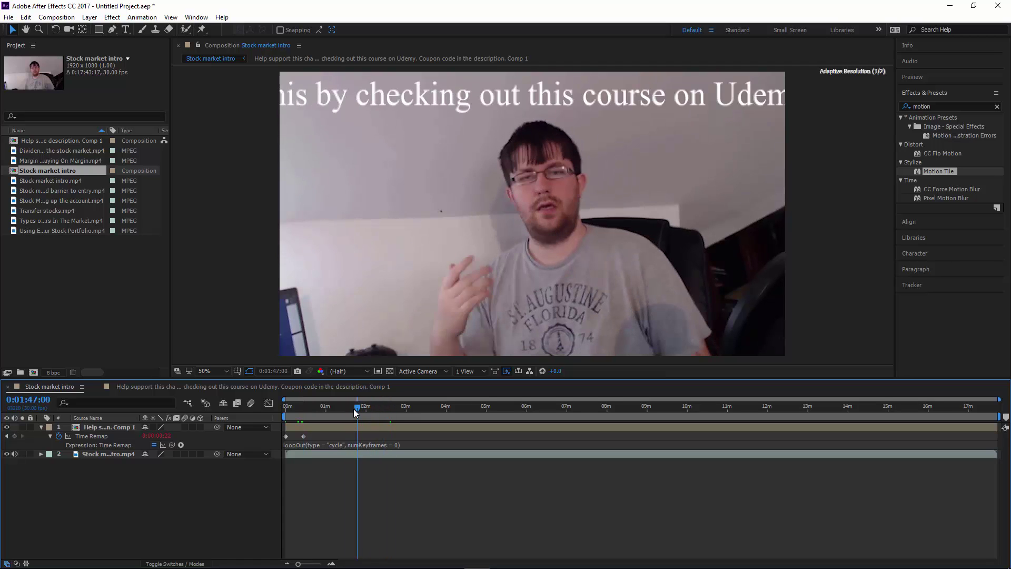
left_click_drag(346, 407, 563, 413)
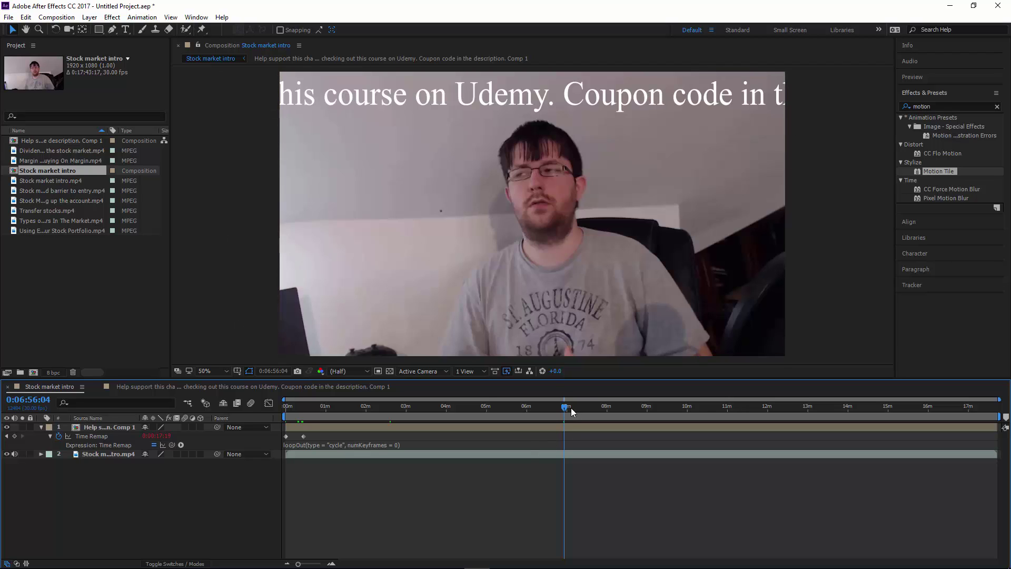
left_click_drag(576, 412, 463, 405)
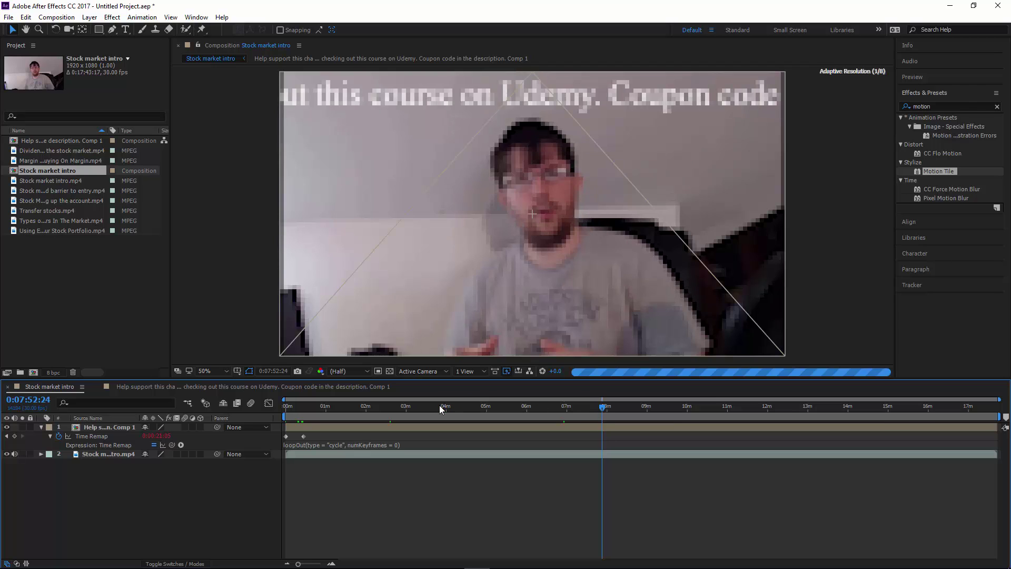
left_click(441, 410)
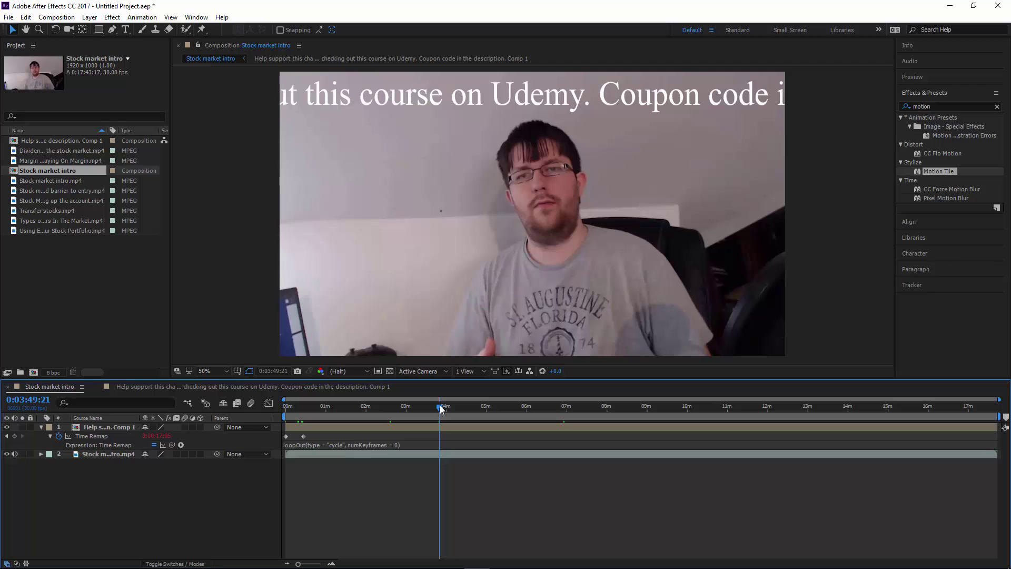
left_click_drag(441, 409, 366, 413)
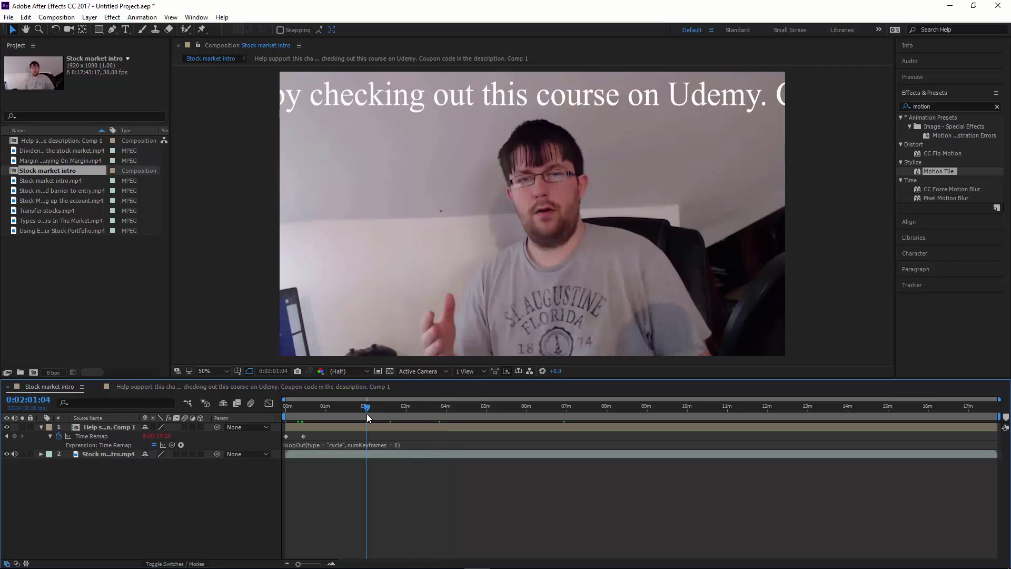